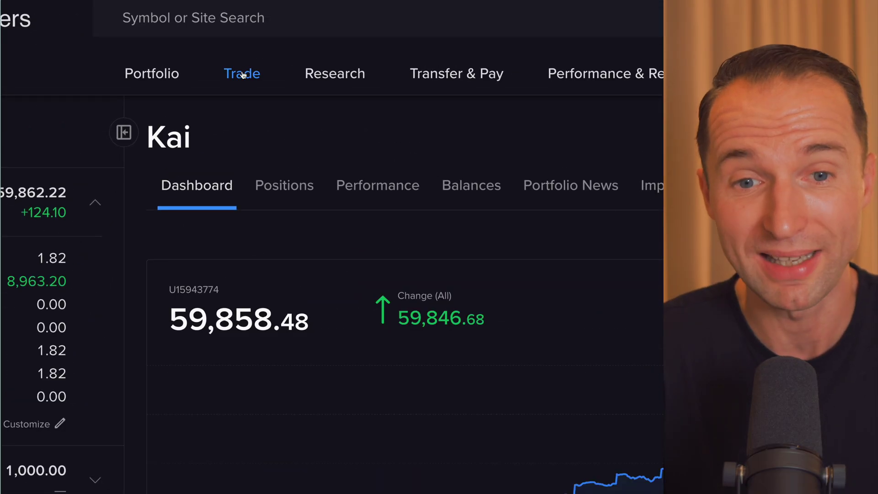
Step: Go to Trade > Recurring Investments, which lists no active plans yet
left_click(242, 73)
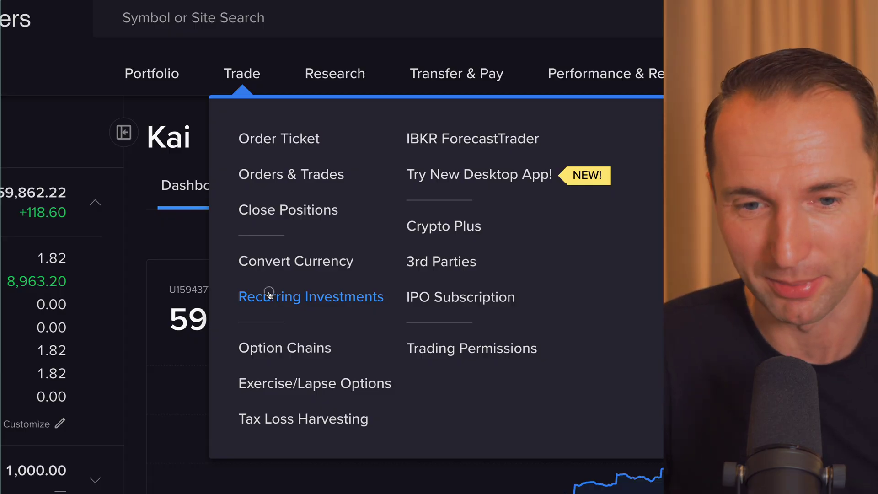
left_click(270, 297)
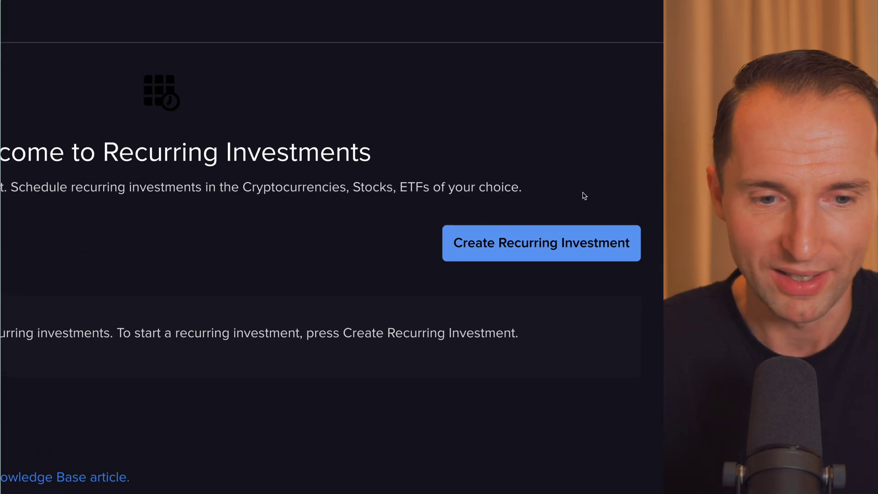
Step: Start a recurring investment, check which account the form is for, and return to the overview
left_click(498, 248)
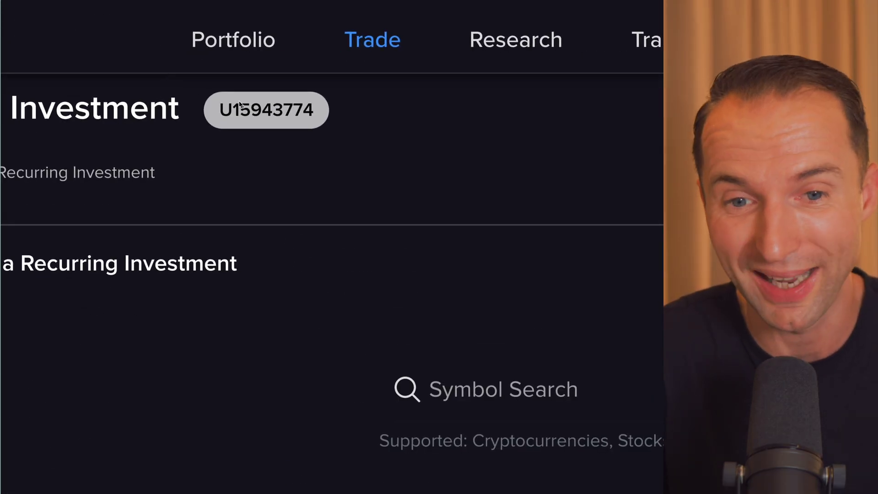
left_click_drag(249, 110, 317, 106)
left_click(477, 112)
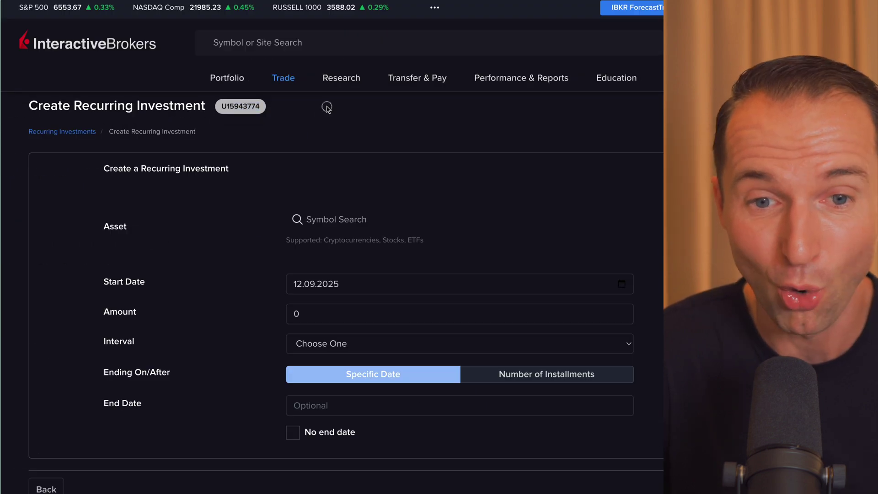
left_click(55, 132)
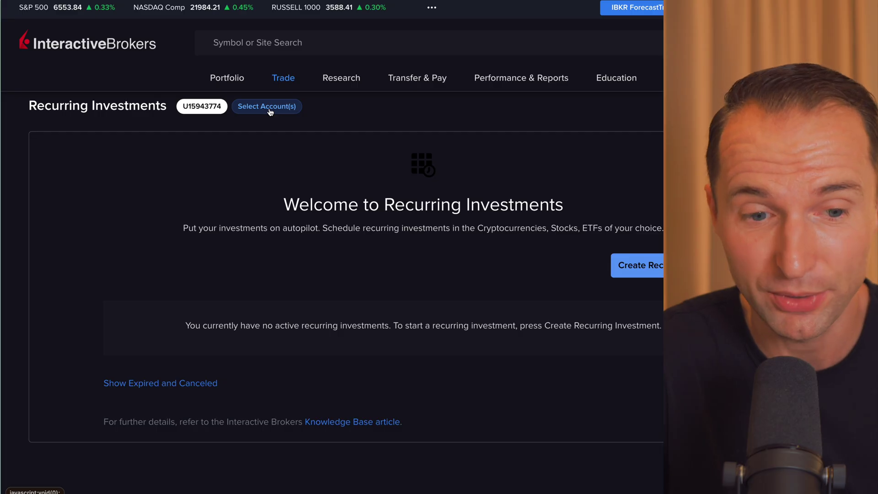
Step: Select and confirm the Child 1 account, then open a new Create Recurring Investment form
left_click(270, 112)
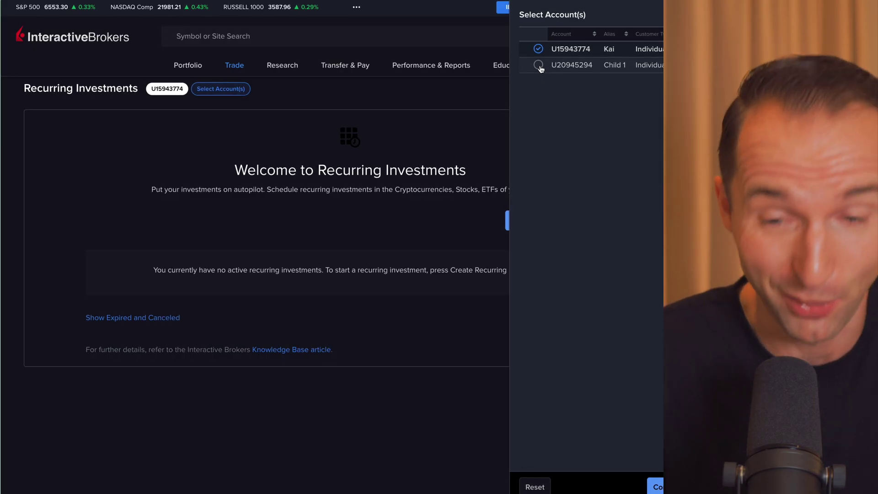
left_click(539, 65)
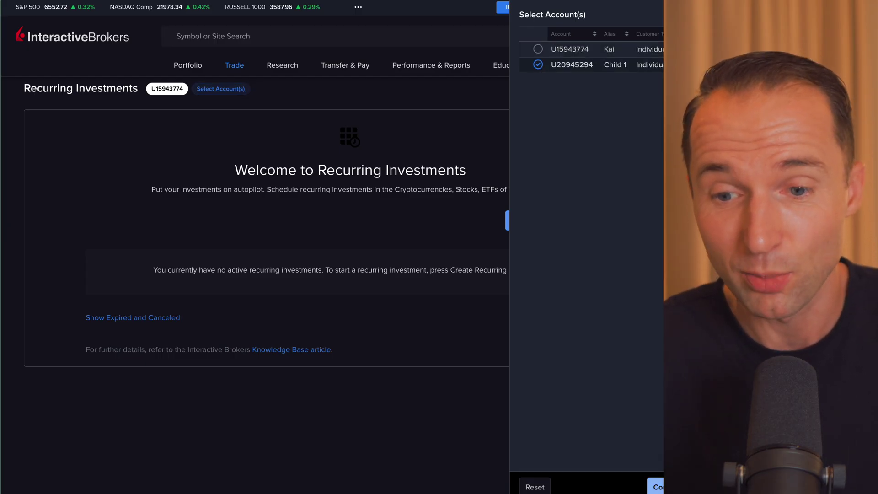
left_click(656, 487)
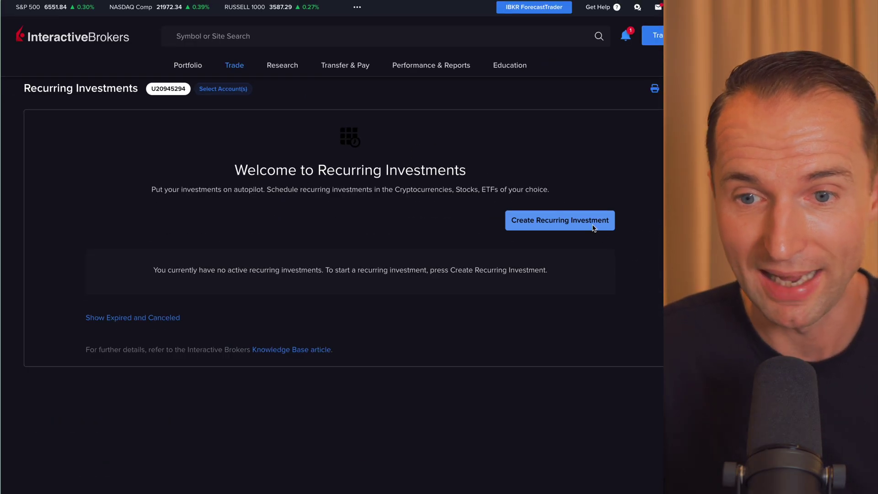
left_click(588, 224)
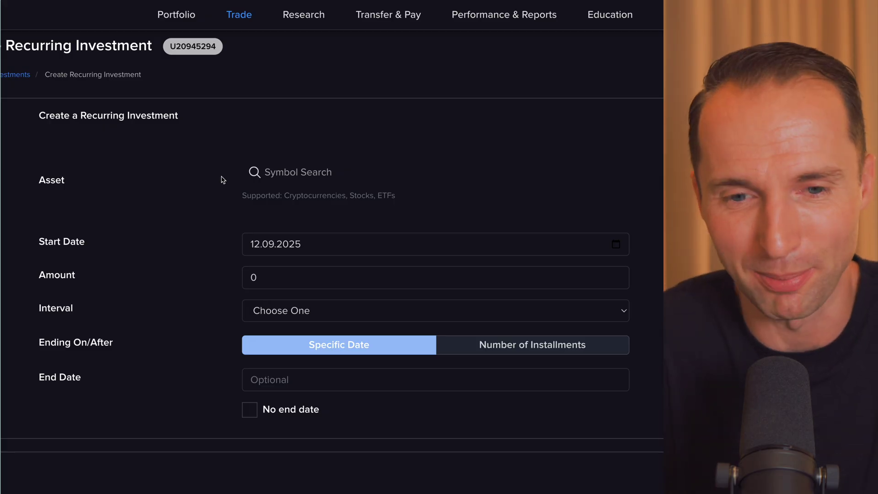
Step: Search the asset field for SPYL, then replace it with 'VU' to list Vanguard tickers
left_click(312, 169)
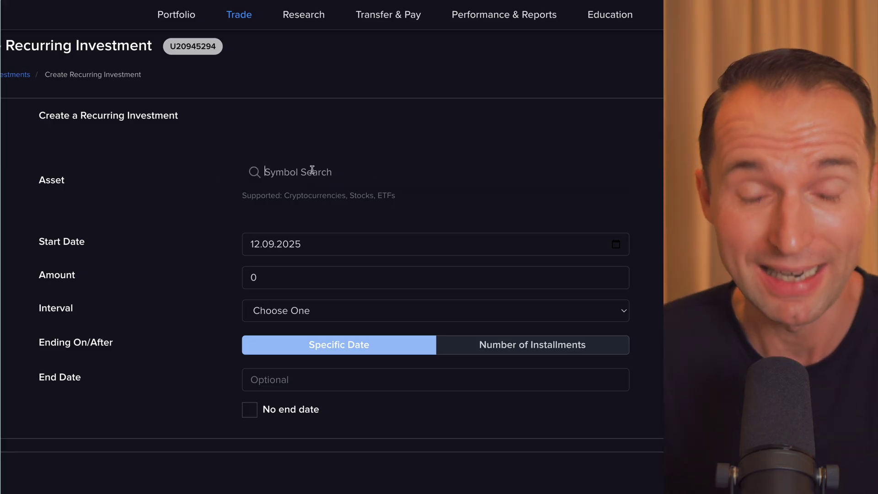
type("SPYL")
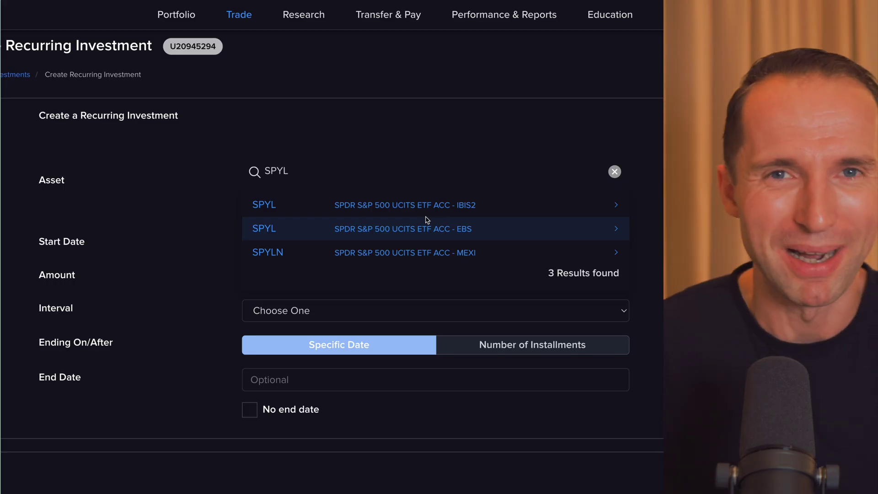
key("ctrl+a")
key("BackSpace")
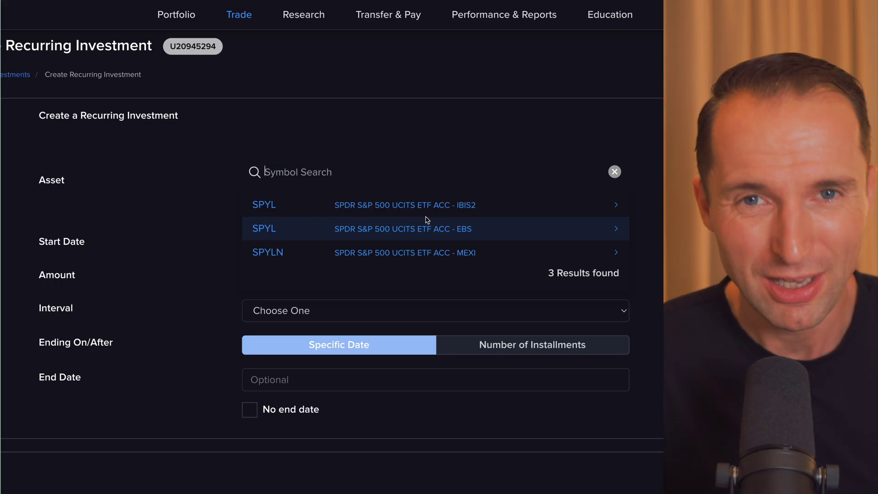
type("V")
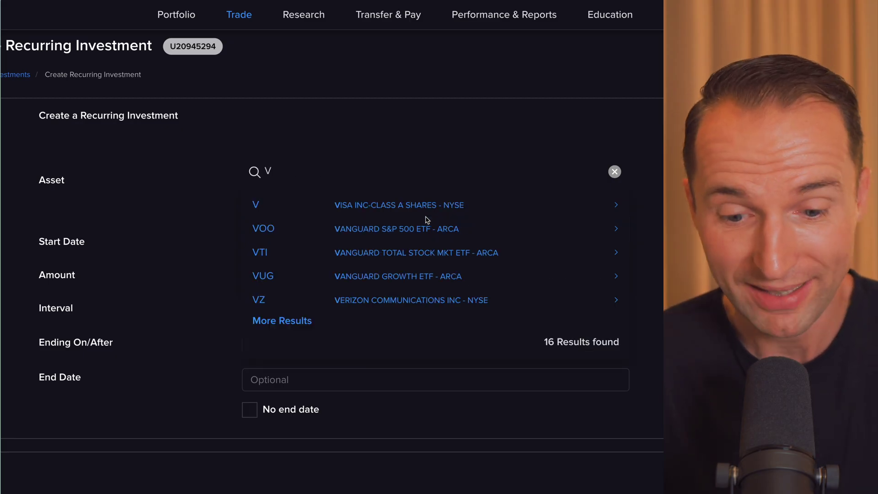
type("UAA")
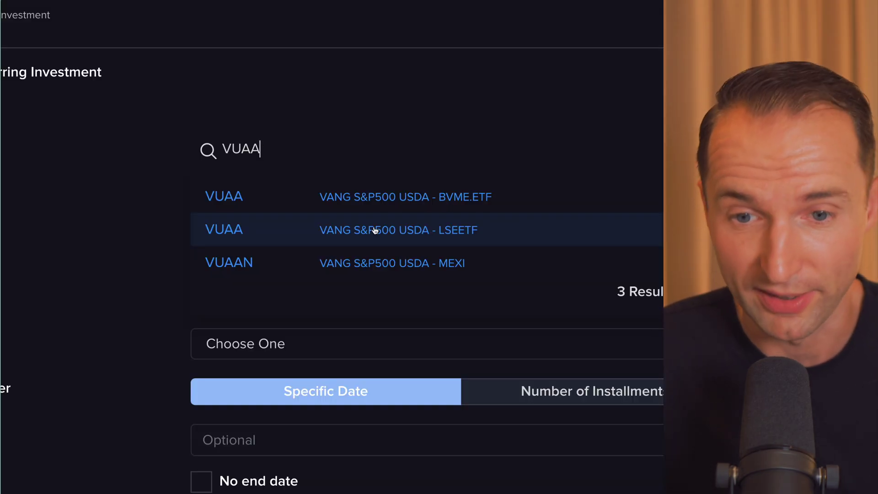
Step: Open the VUAA - LSEETF (VANG S&P500 USDA) search result
left_click(374, 230)
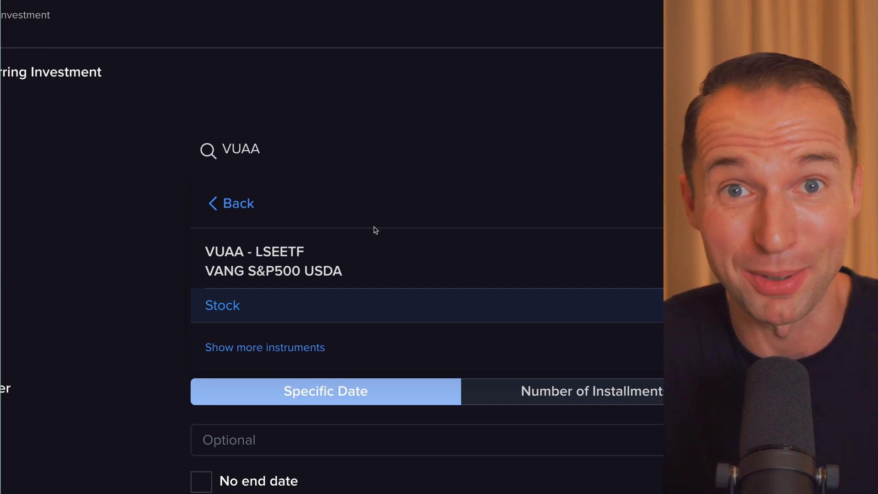
Step: Choose the VUAA Stock listing as the recurring investment's asset
left_click(221, 311)
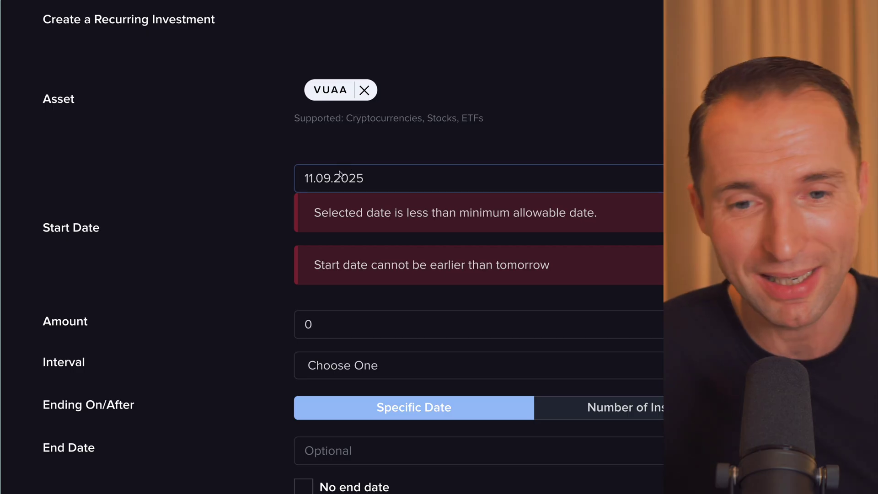
Step: Set the start date to 15.09.2025 and the investment amount to 250
left_click(310, 179)
type("1")
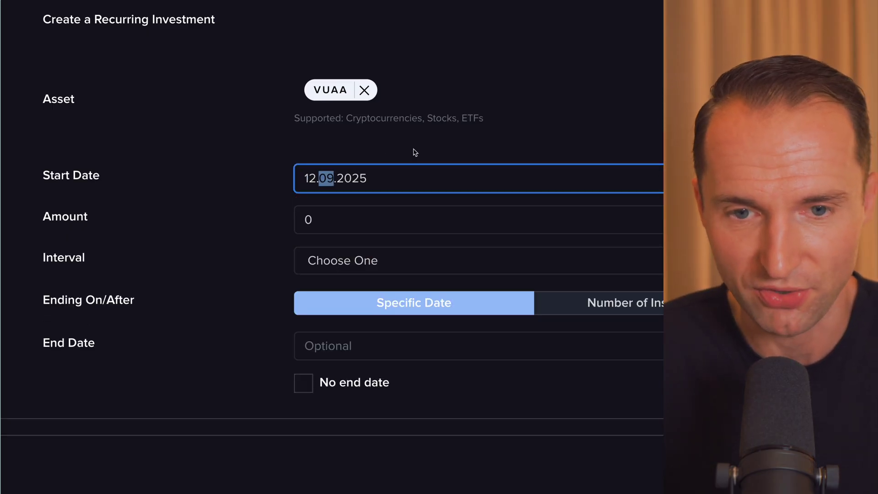
type("5")
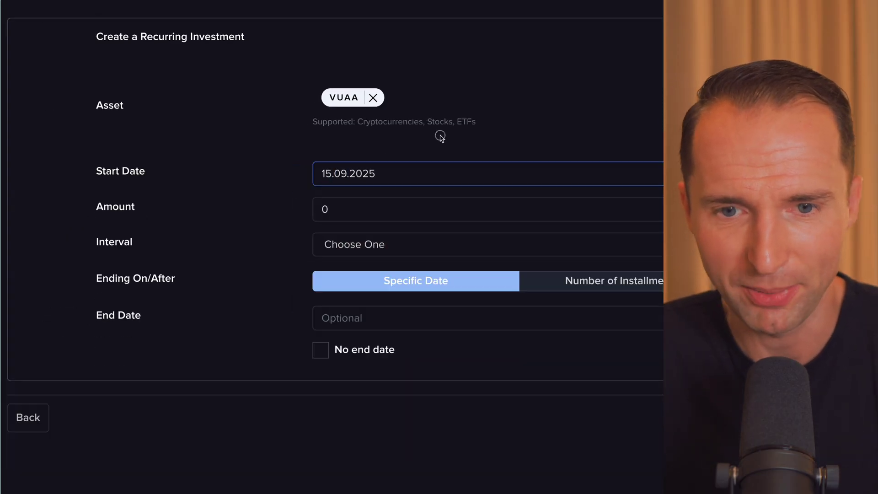
left_click(440, 136)
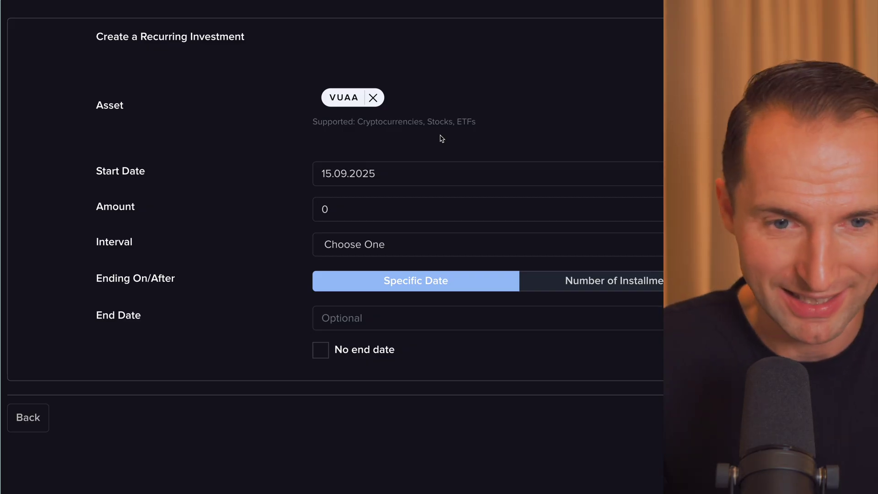
left_click(355, 201)
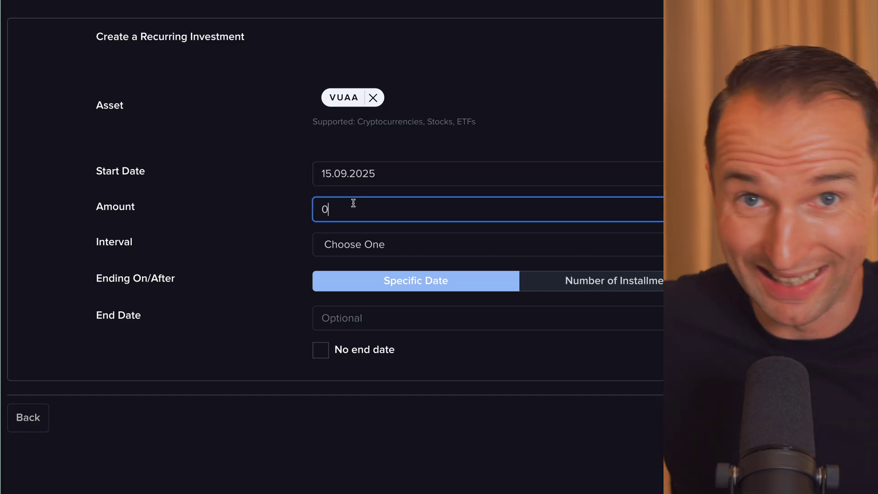
type("250")
left_click(488, 148)
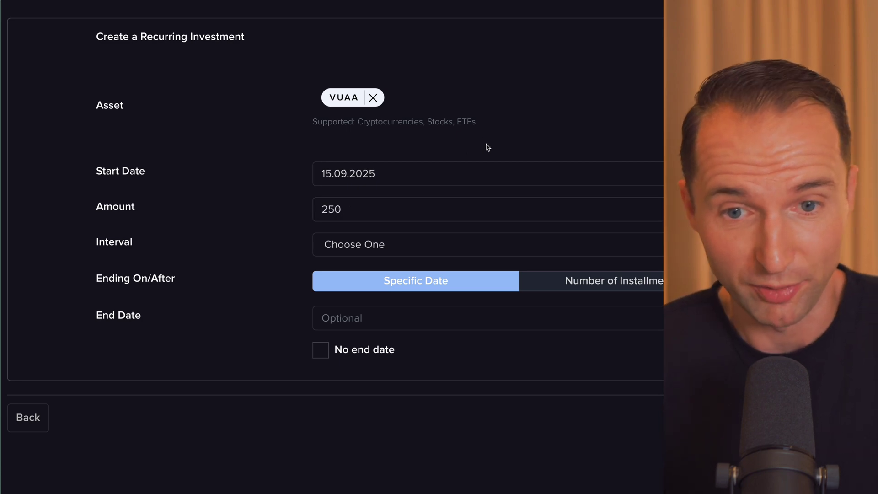
Step: Make the investment repeat Monthly with no end date
left_click(387, 239)
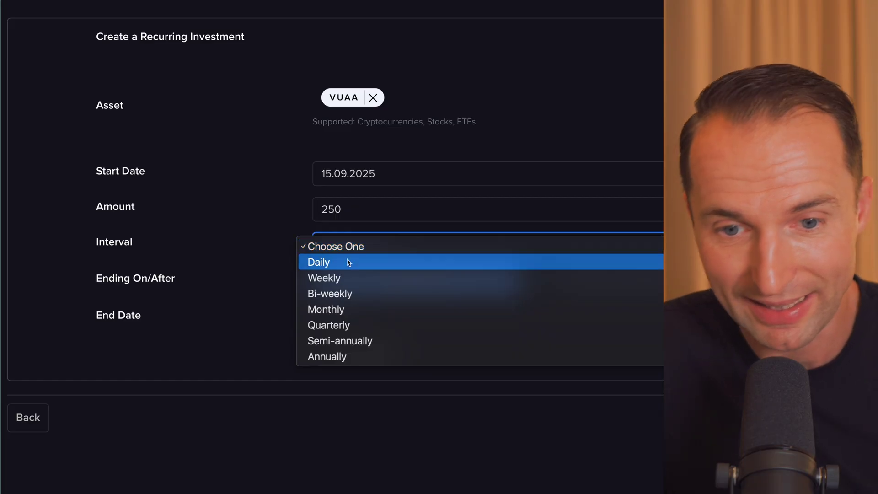
left_click(352, 312)
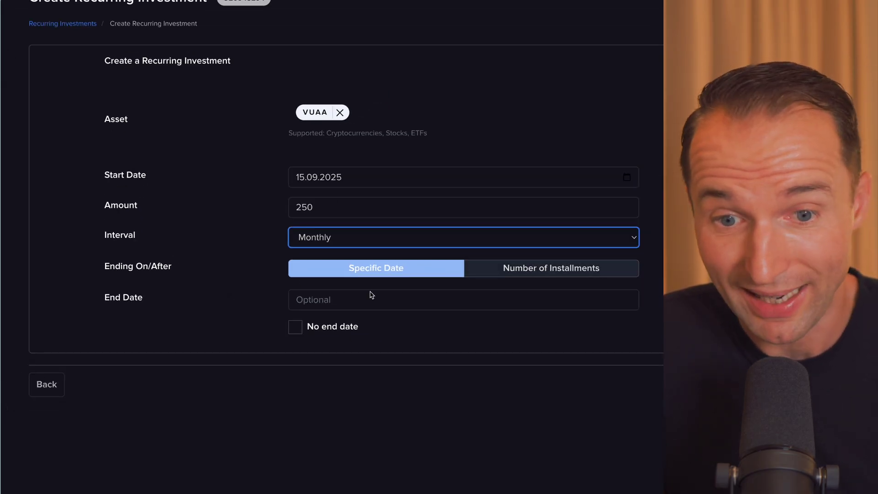
left_click(294, 333)
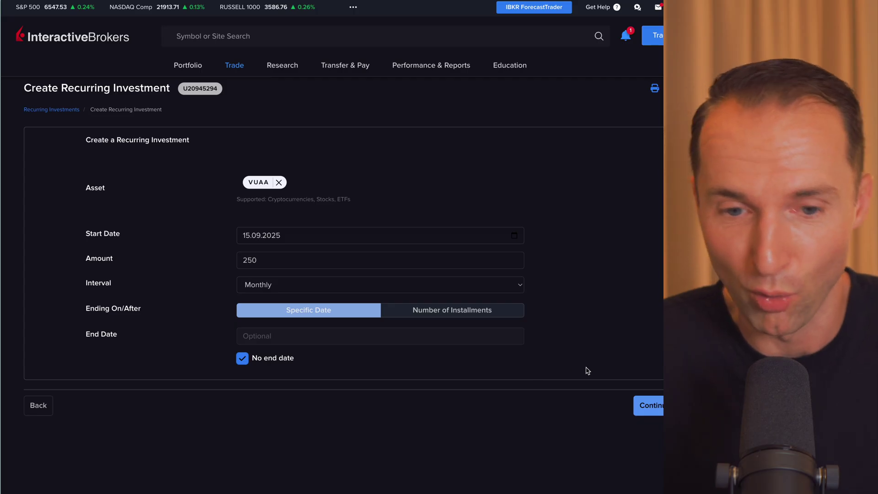
Step: Continue to the review and read the disclosures on sufficient cash, next-trading-day execution and commissions
left_click(649, 411)
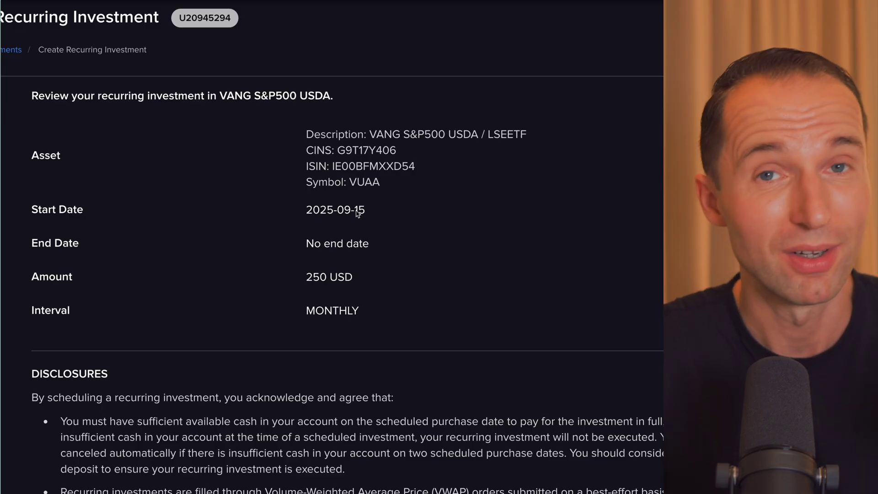
scroll(357, 214, "down", 5)
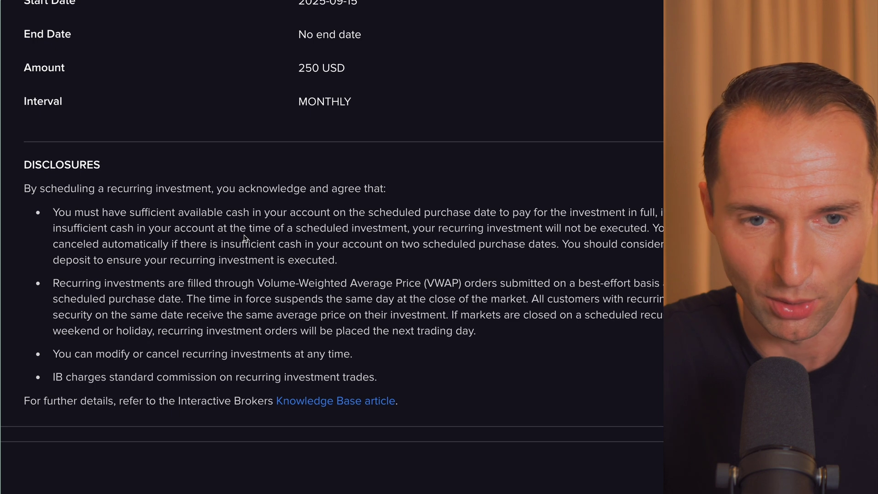
left_click_drag(162, 212, 284, 226)
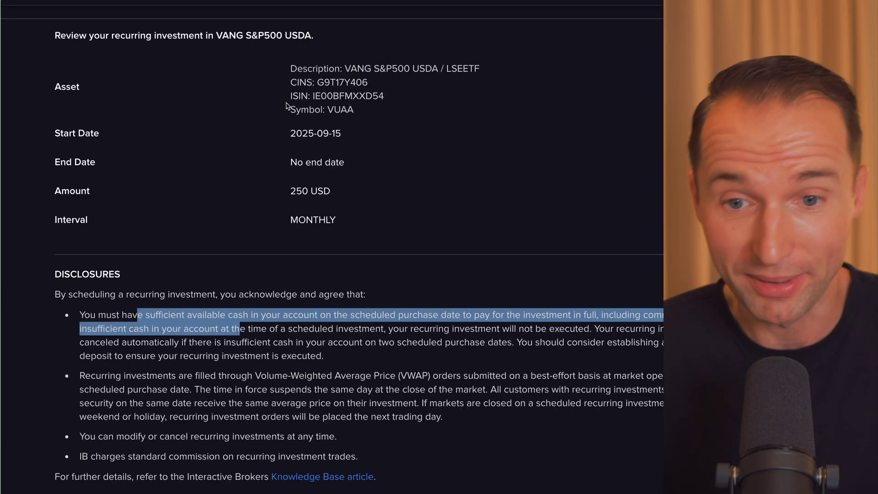
scroll(286, 106, "down", 2)
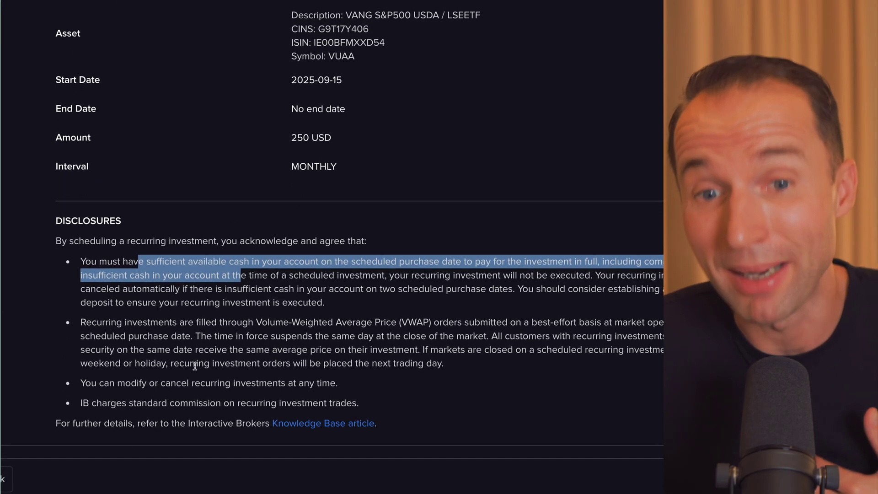
left_click_drag(343, 80, 314, 78)
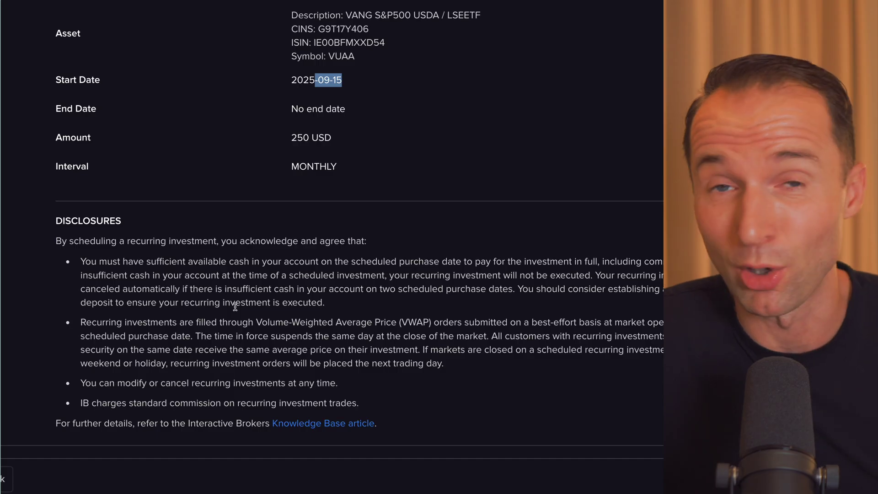
left_click_drag(194, 363, 464, 368)
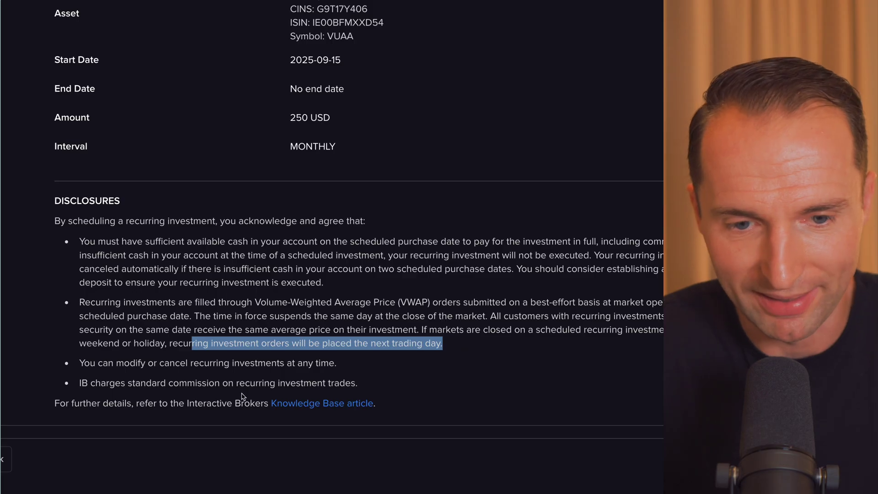
left_click_drag(81, 383, 278, 382)
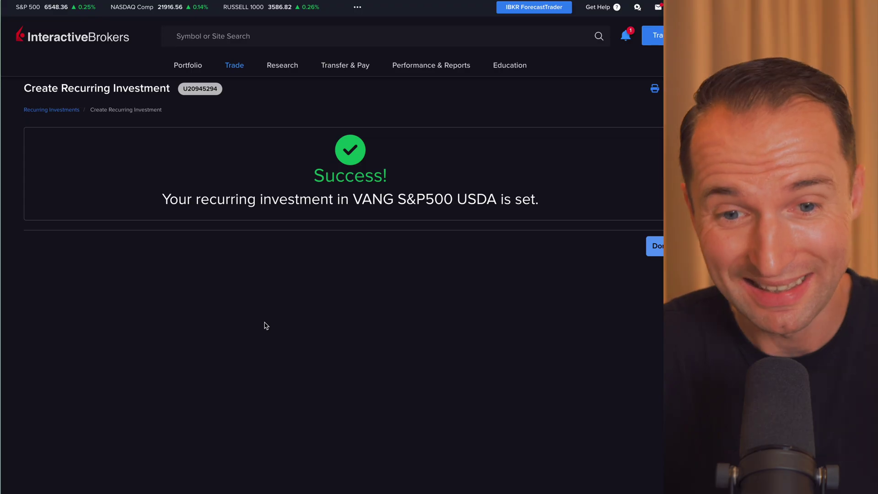
Step: Close the success screen with Done to return to the recurring investments list
left_click(655, 247)
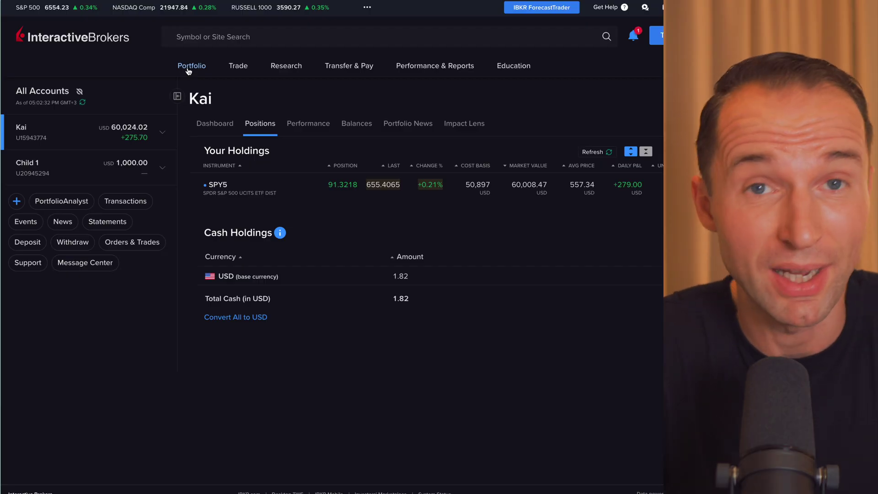
Step: Return to Trade > Recurring Investments and open the VUAA plan for modification
left_click(243, 67)
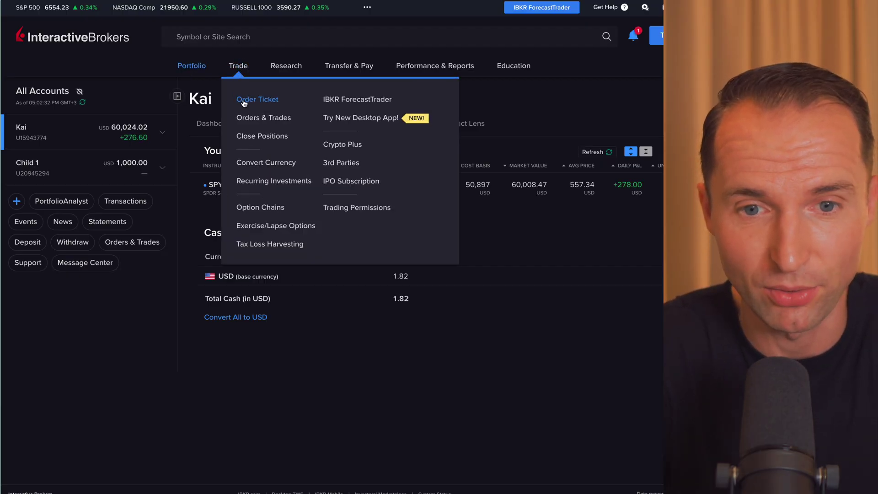
left_click(255, 182)
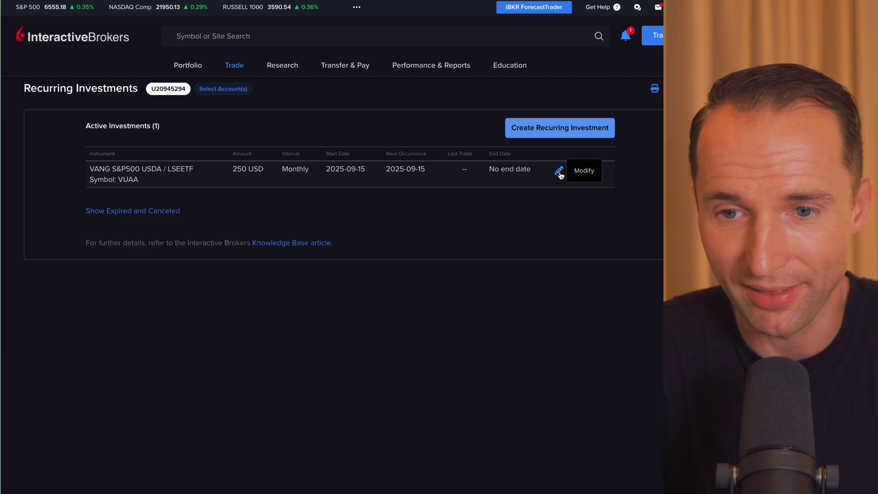
left_click(558, 173)
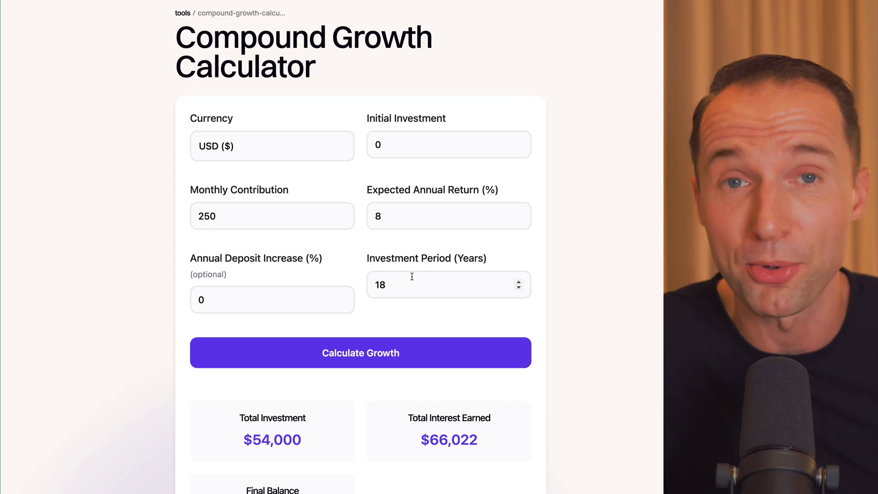
Step: Scroll to the results and highlight the $120,022 final balance for 250 monthly at 8% over 18 years
scroll(412, 276, "down", 2)
scroll(411, 276, "up", 1)
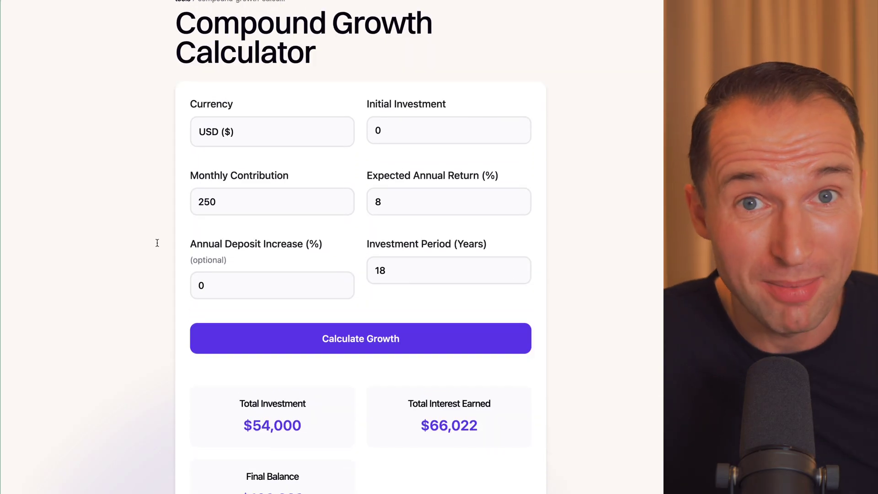
scroll(146, 220, "down", 3)
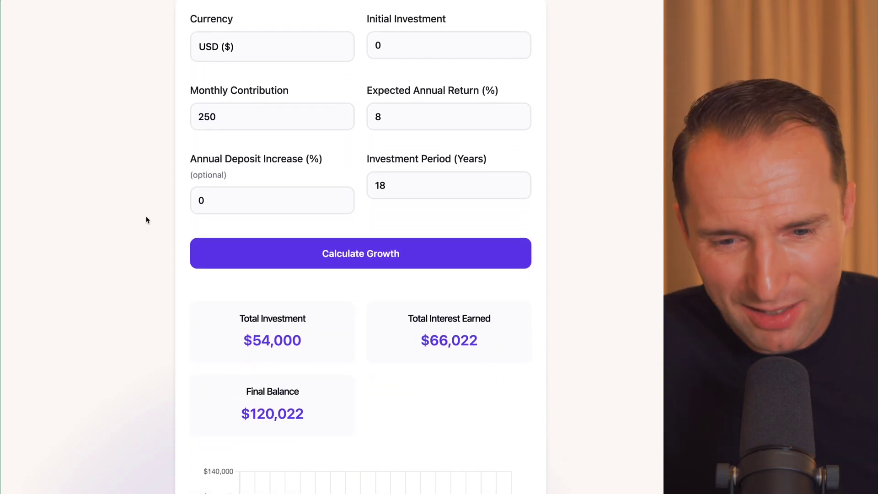
triple_click(258, 416)
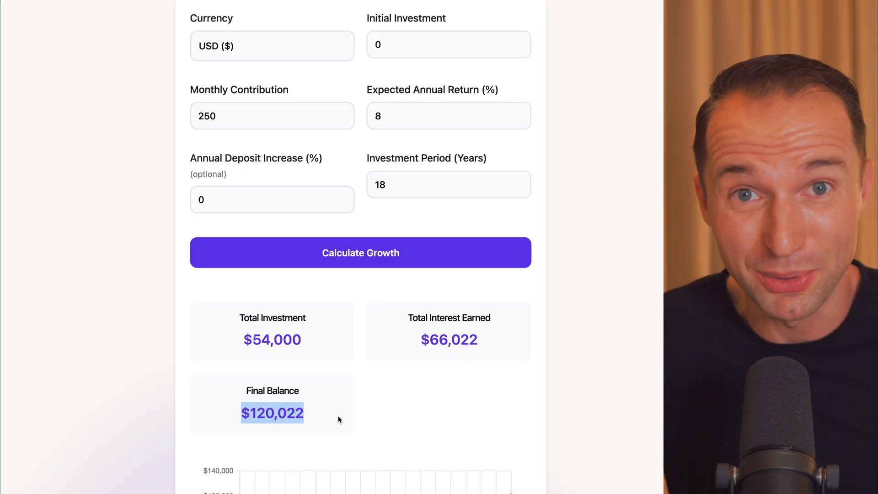
scroll(338, 417, "up", 1)
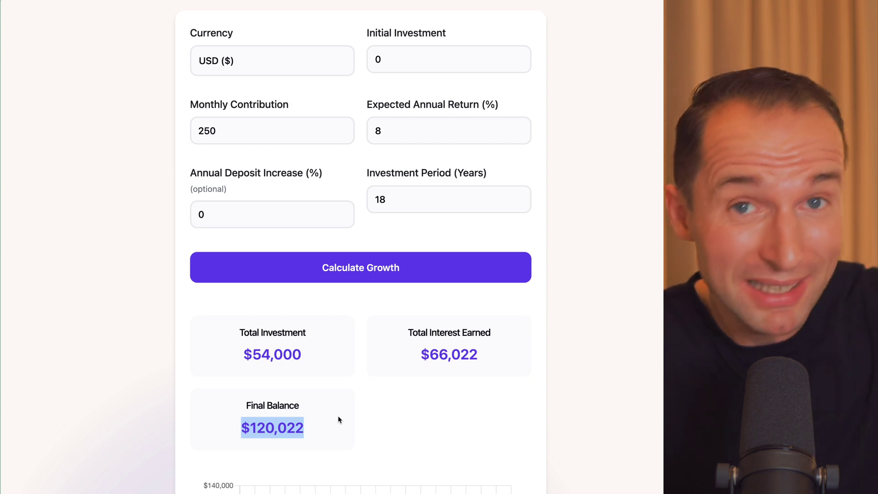
scroll(339, 419, "down", 3)
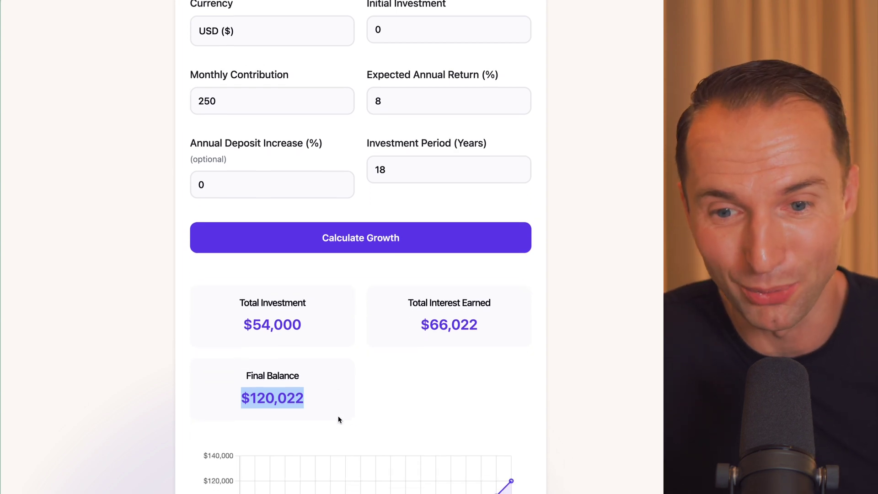
scroll(339, 419, "down", 5)
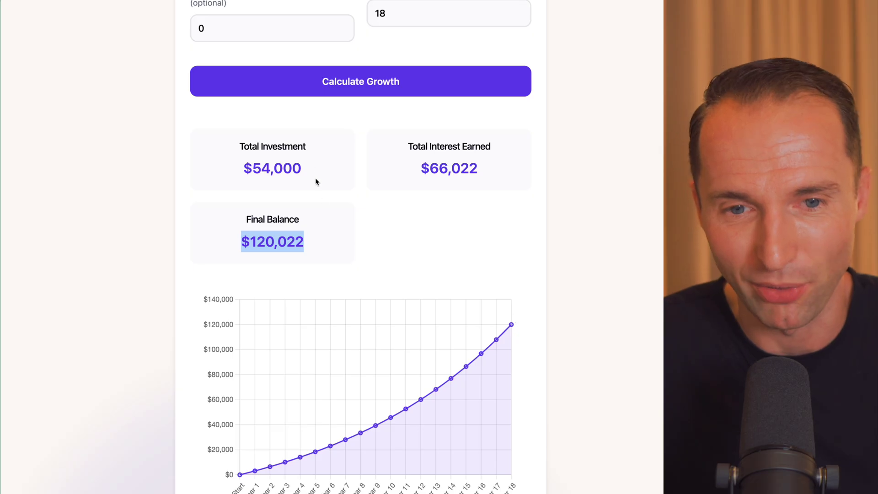
left_click_drag(239, 167, 298, 171)
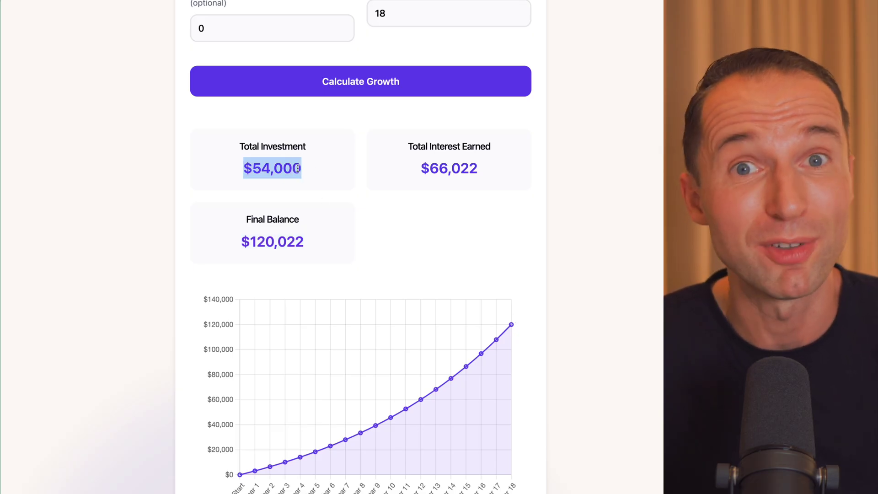
left_click_drag(423, 166, 474, 171)
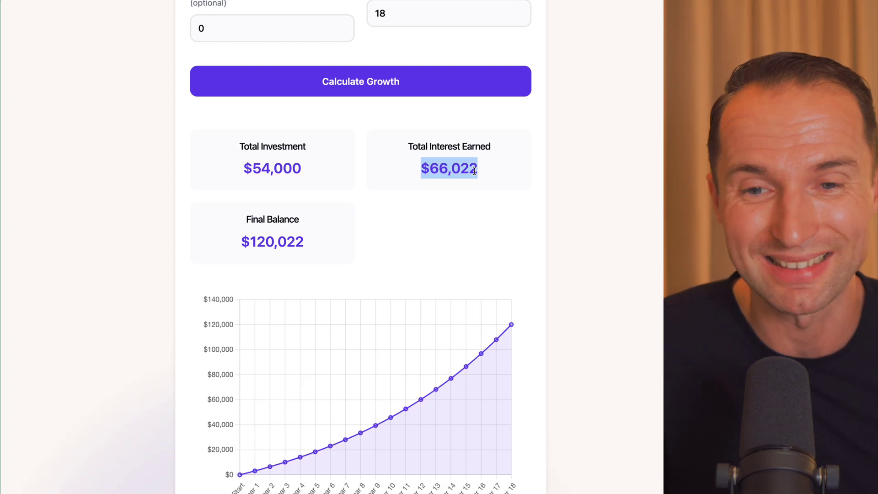